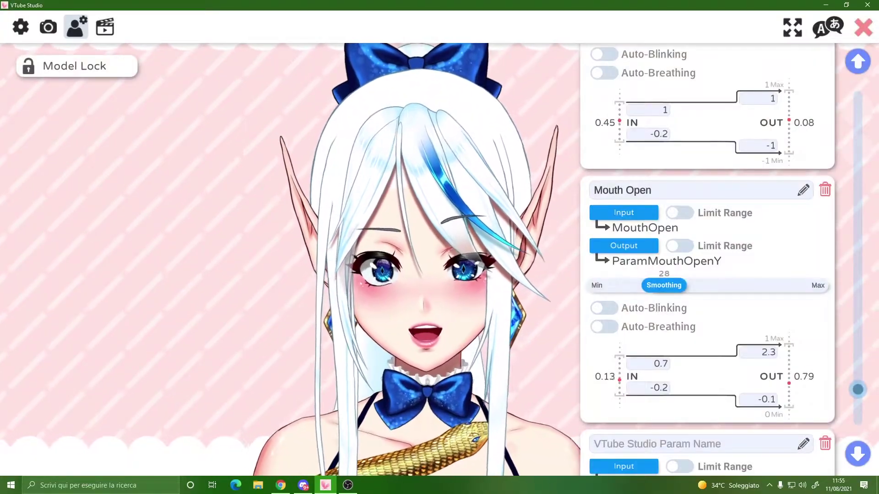
Bring up File Explorer at the Live2DModels folder and drag its window to a new position
scroll(707, 256, "up", 3)
scroll(707, 256, "up", 10)
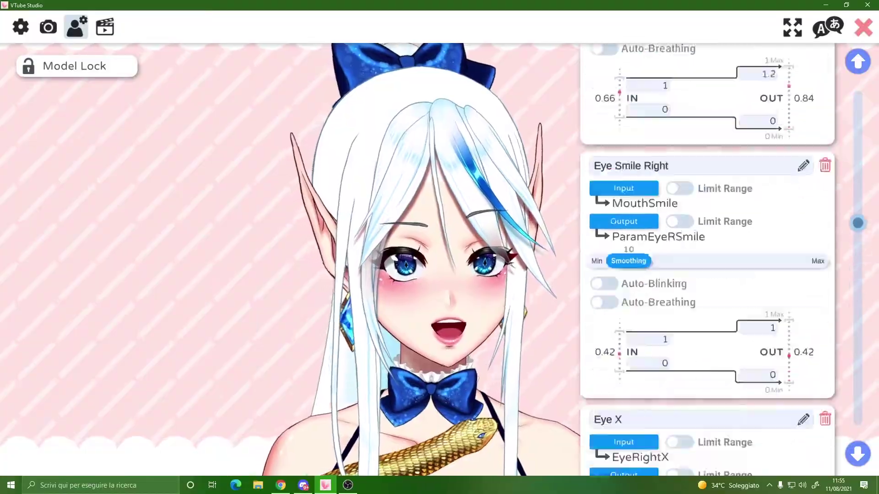
scroll(707, 256, "down", 15)
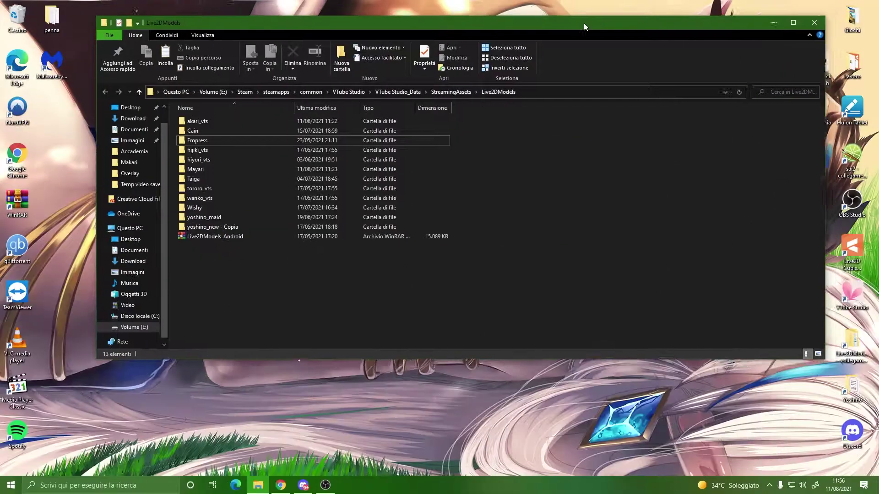
left_click_drag(584, 23, 552, 64)
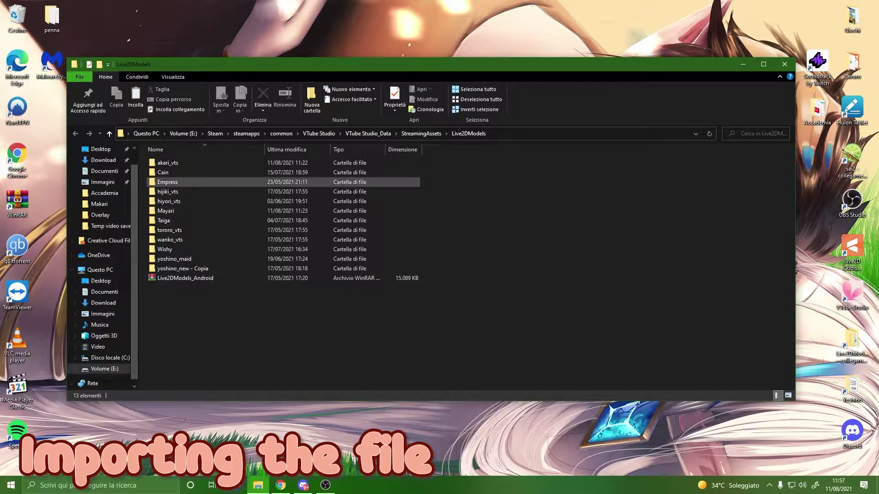
Navigate from Steam through steamapps, common, VTube Studio, VTube Studio_Data and StreamingAssets to Live2DModels
left_click(215, 134)
scroll(206, 300, "down", 1)
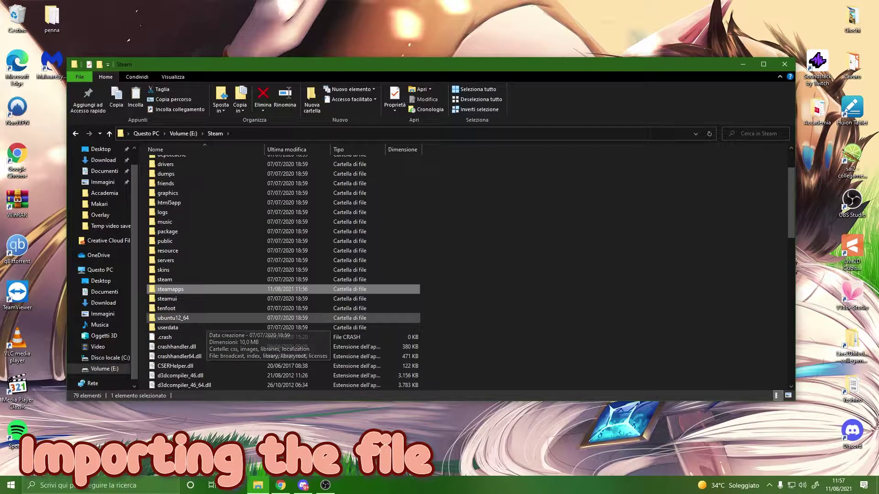
key("Return")
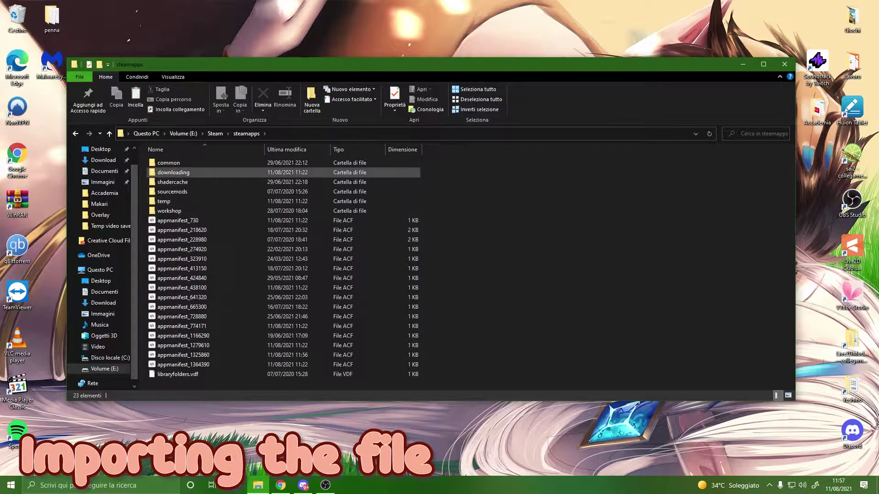
double_click(169, 163)
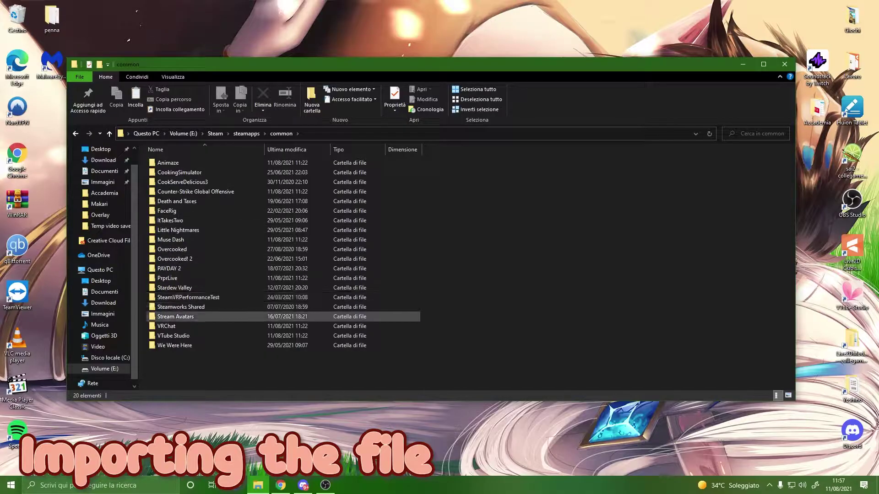
double_click(174, 336)
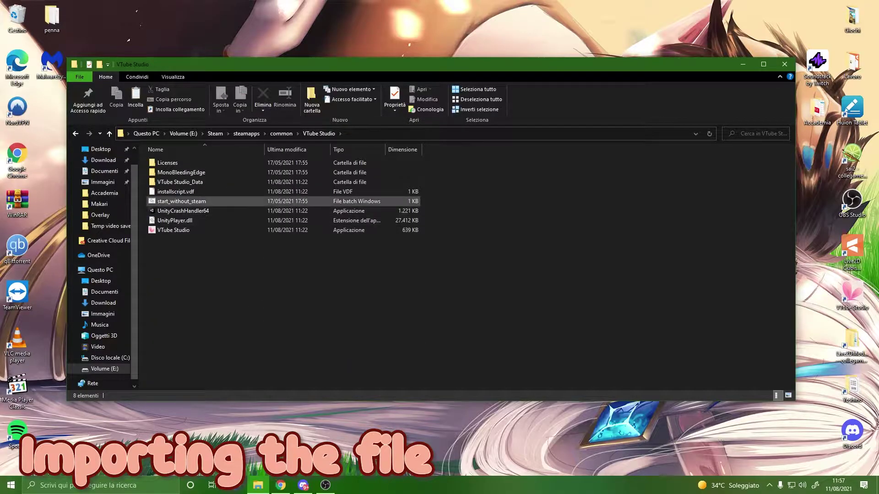
double_click(178, 182)
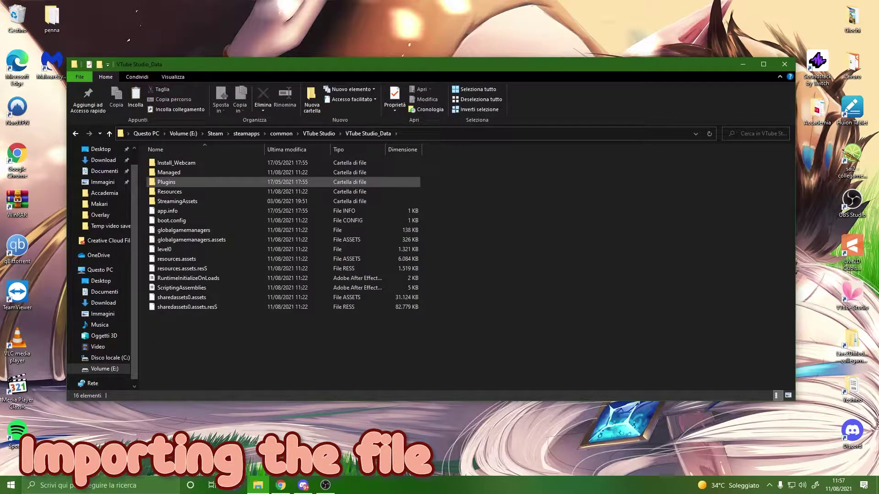
double_click(206, 202)
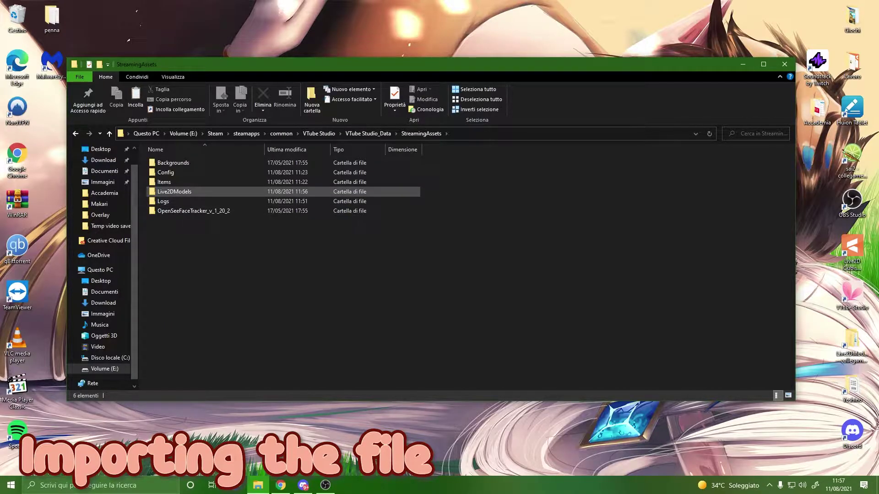
double_click(174, 191)
Paste the Dhezra folder into Live2DModels, leave the Live2DModels_Android archive unextracted, and select Dhezra
right_click(204, 320)
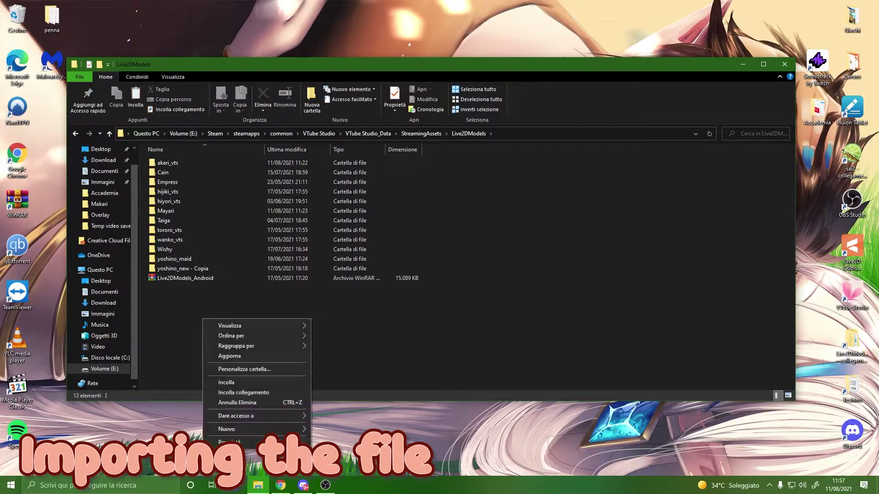
left_click(229, 383)
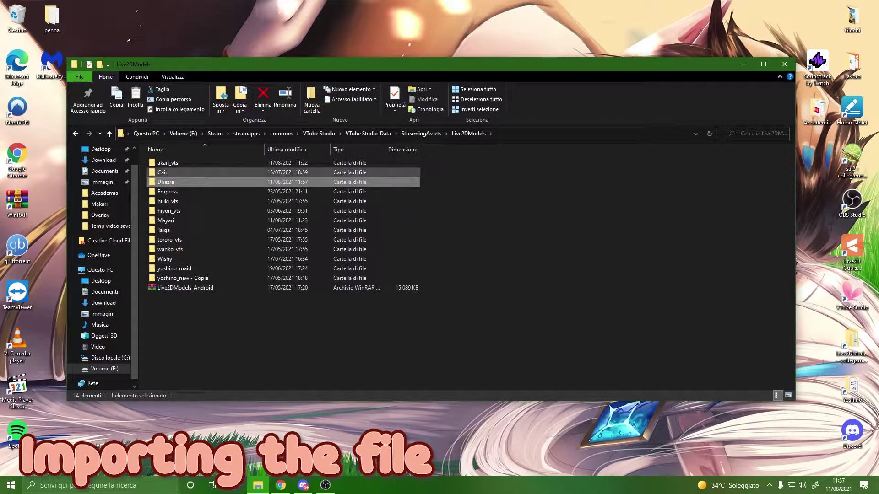
left_click(206, 321)
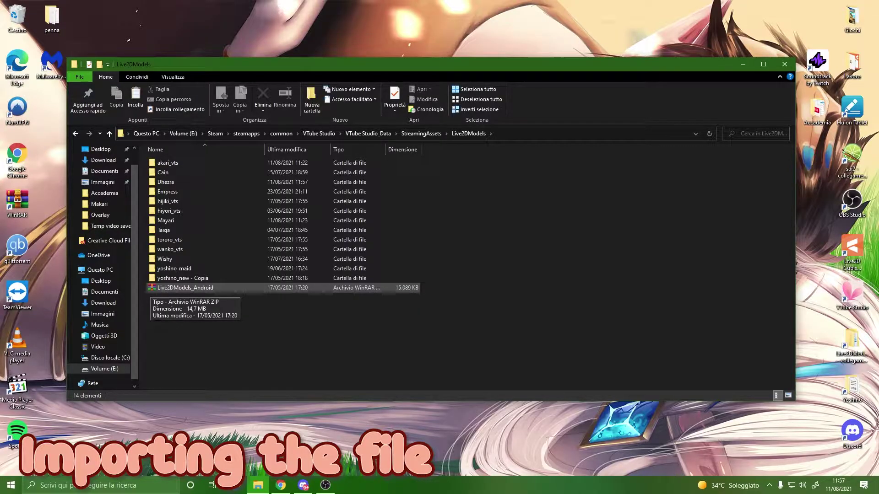
right_click(189, 288)
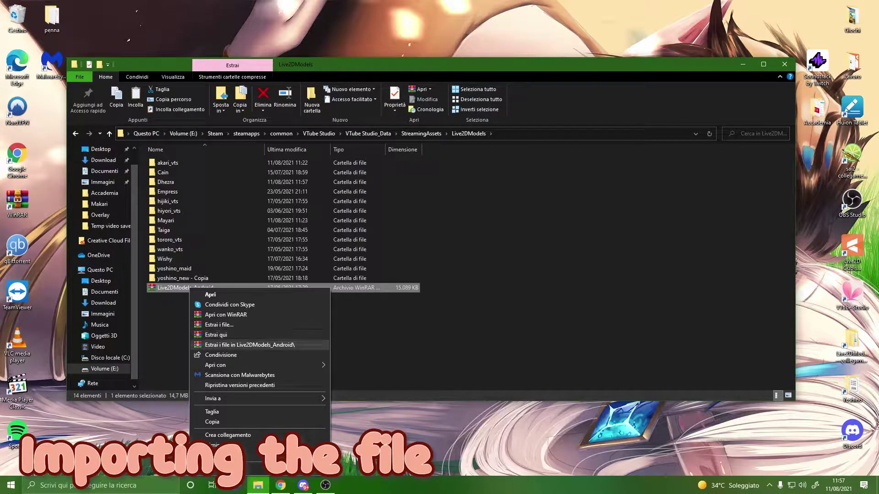
key("Escape")
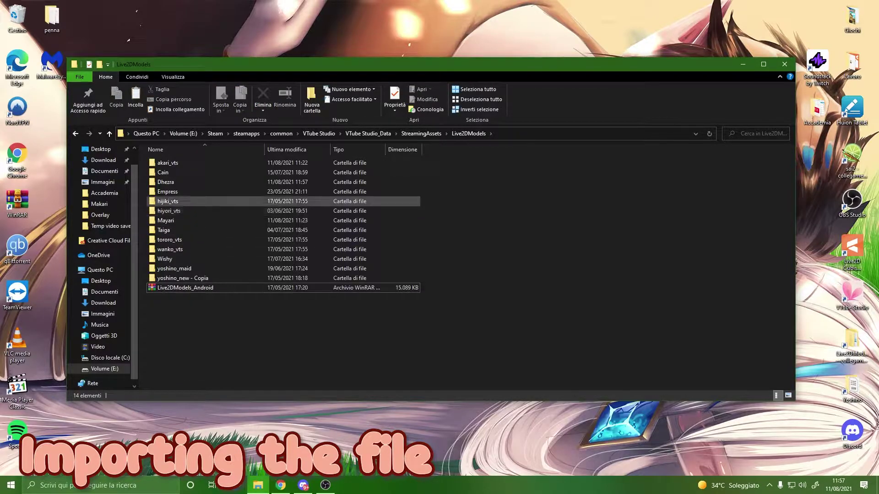
left_click(166, 182)
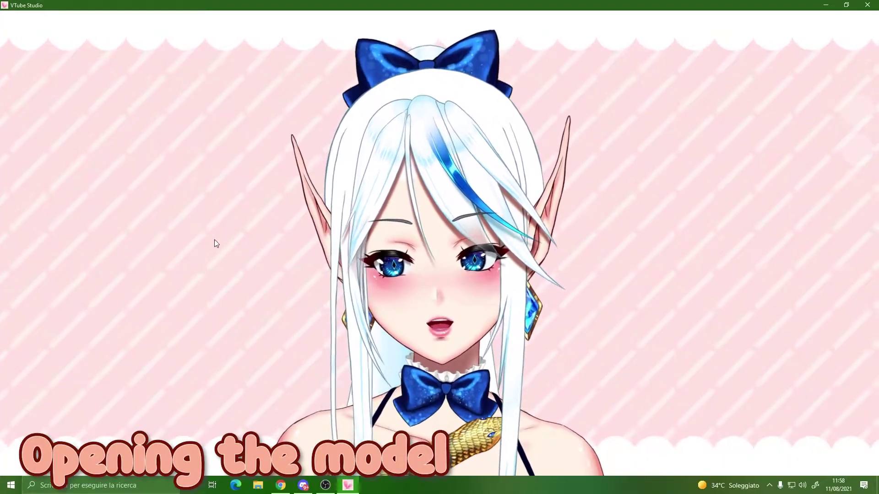
Open the model list and load the Dhezra model
double_click(209, 250)
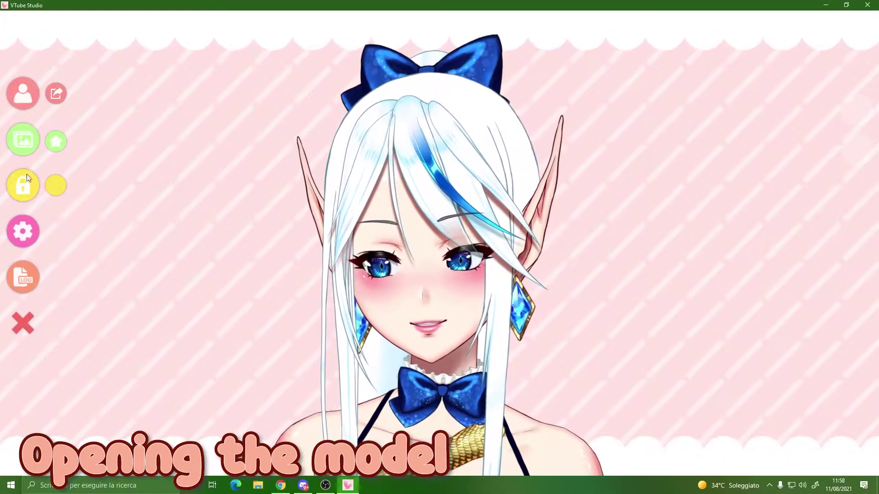
left_click(23, 94)
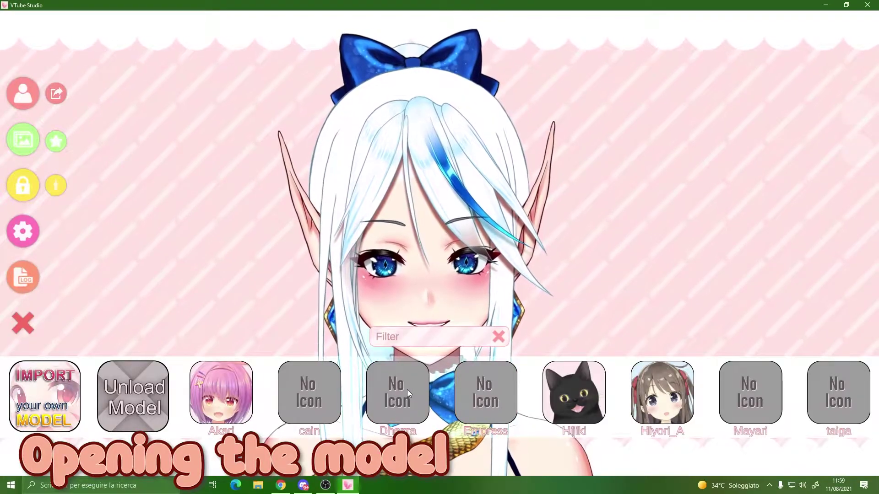
left_click(407, 389)
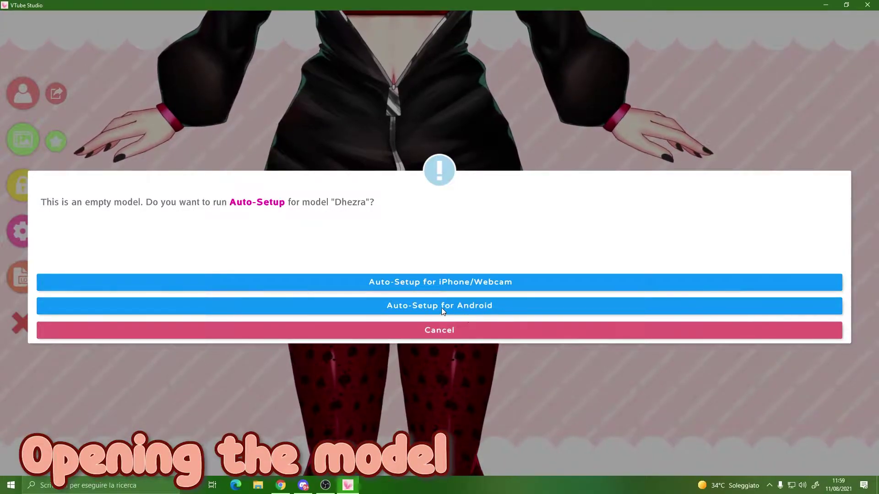
Run iPhone/Webcam Auto-Setup to create 18 parameters, then reposition and zoom onto her face
left_click(429, 282)
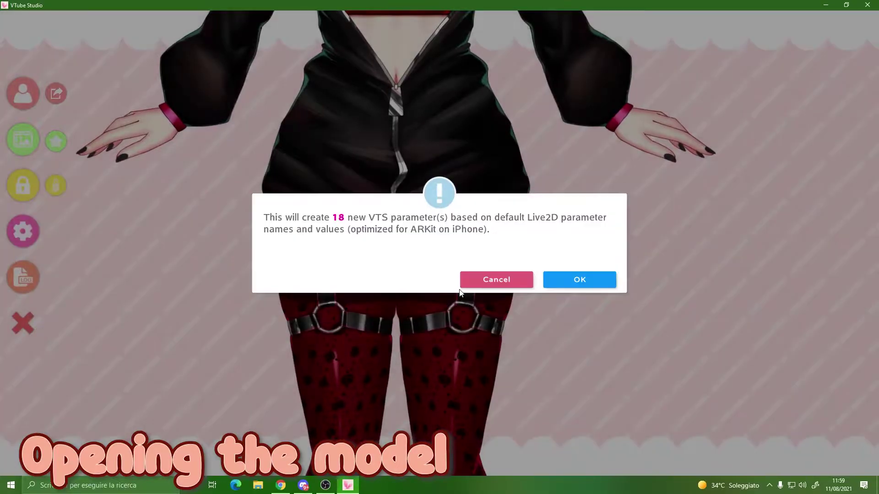
left_click(580, 277)
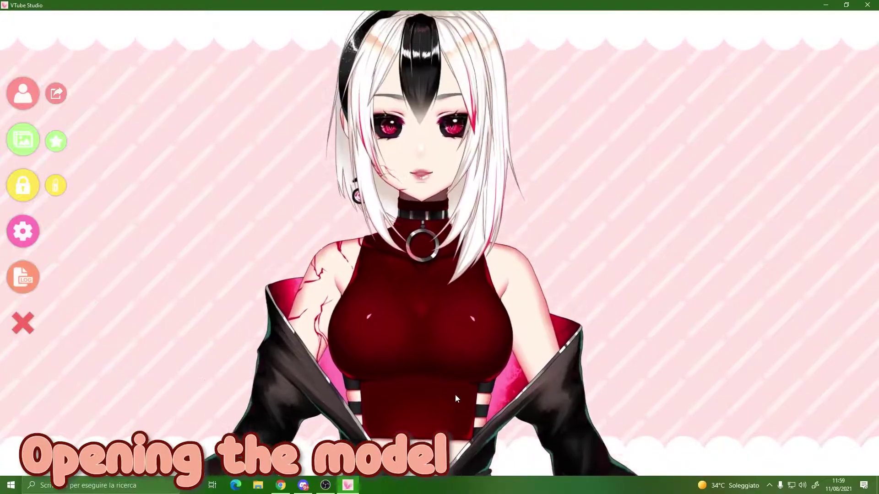
left_click_drag(455, 395, 440, 351)
scroll(441, 351, "up", 3)
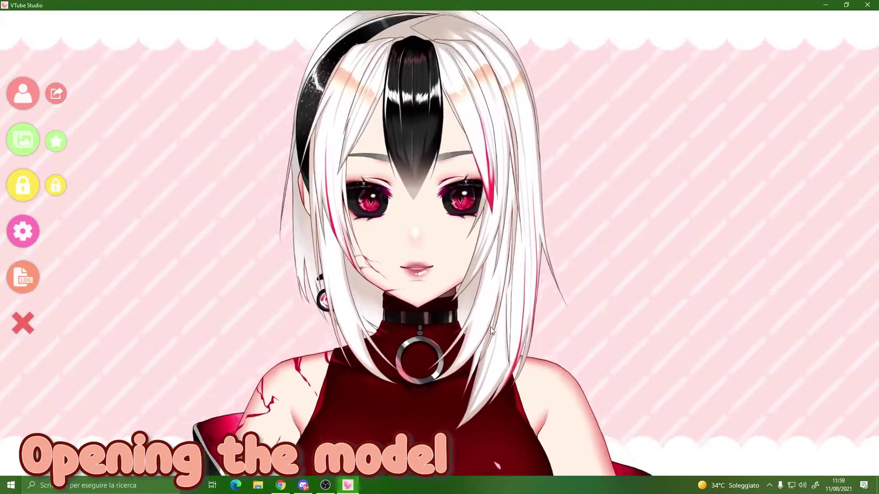
In General Configuration, turn Start Server off and back on so the server is online
left_click(26, 232)
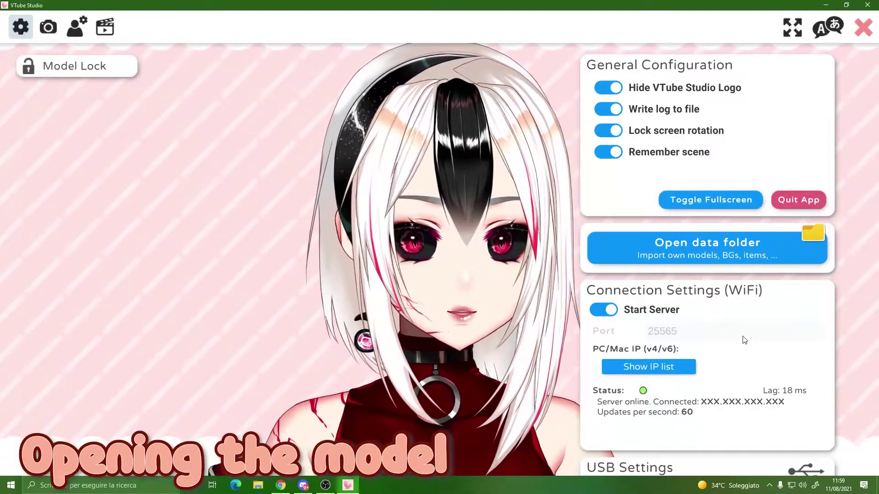
scroll(763, 338, "down", 1)
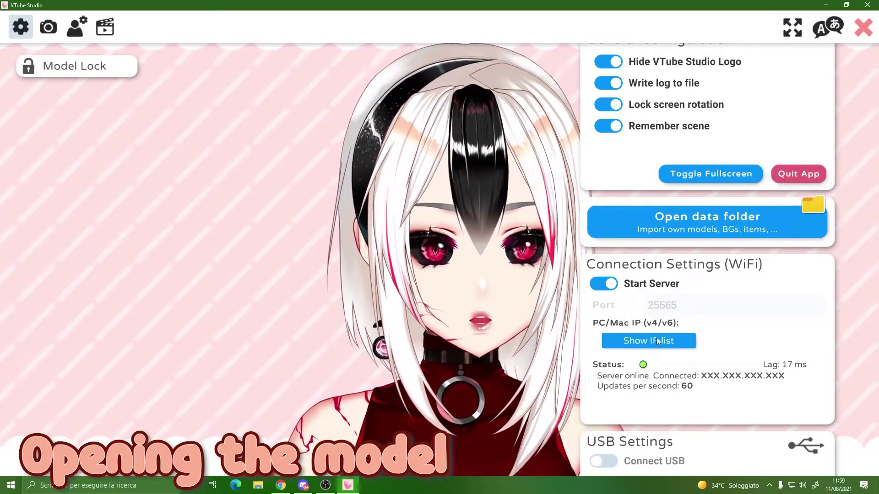
left_click(611, 285)
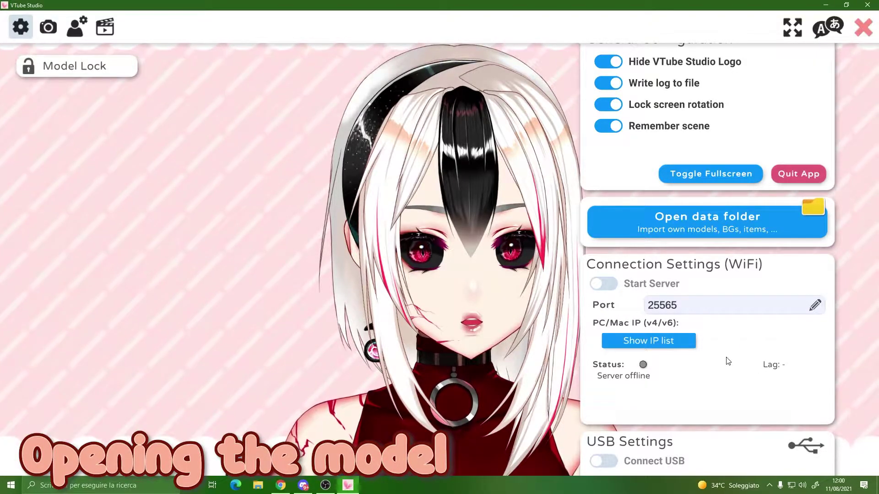
left_click(609, 286)
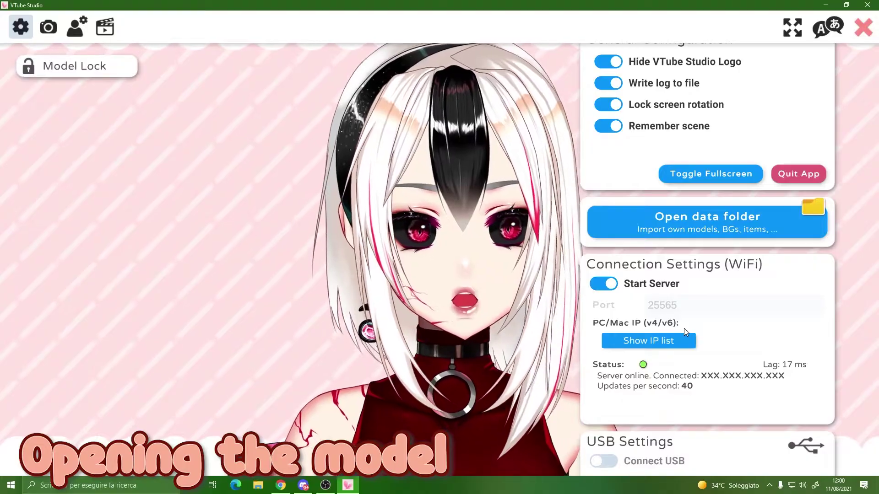
scroll(793, 169, "up", 2)
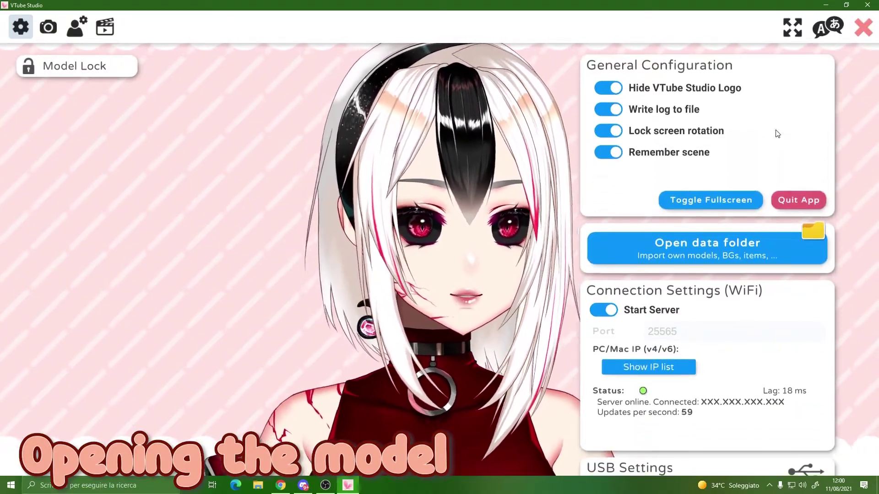
left_click(76, 31)
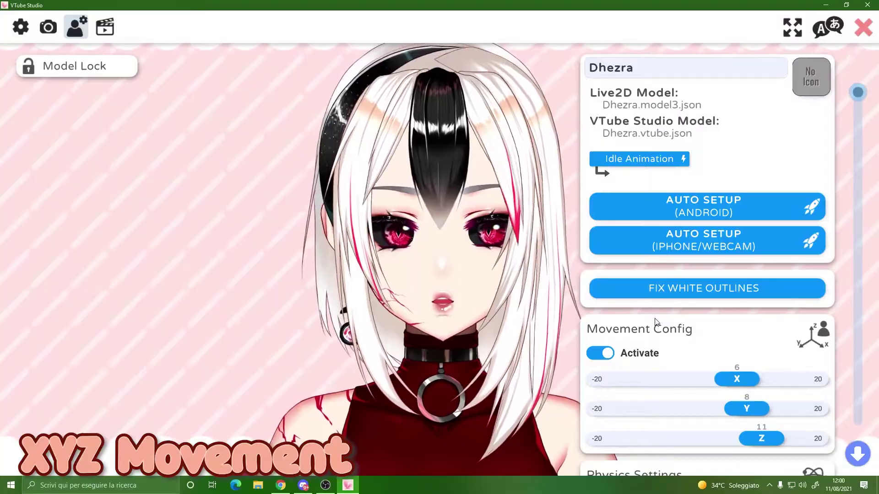
Toggle Dhezra's Movement Config off and back on, keeping X 6, Y 8, Z 11
scroll(662, 343, "down", 1)
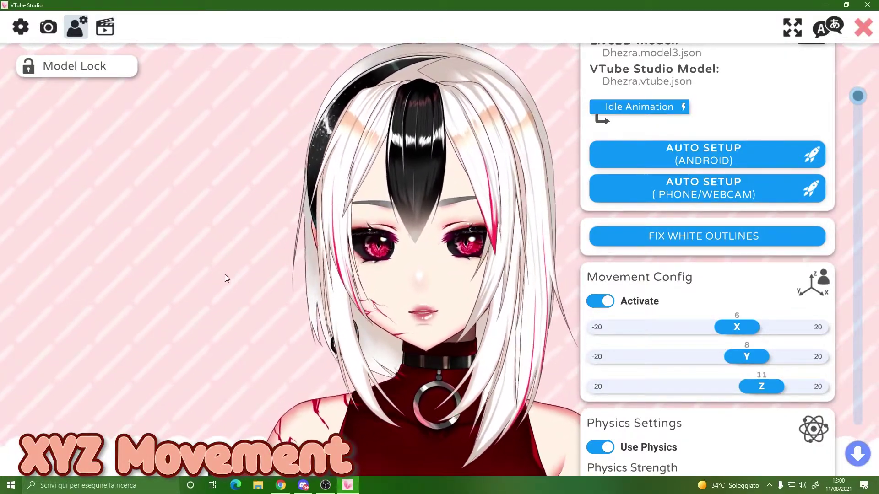
left_click(603, 303)
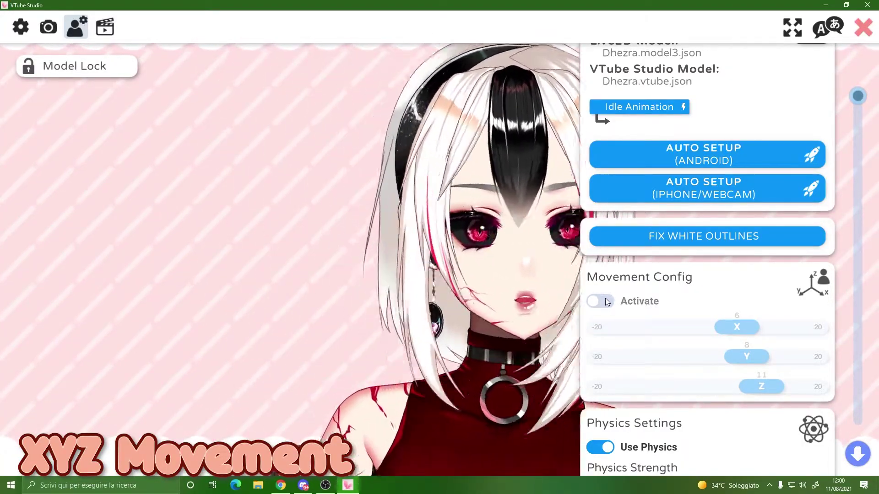
left_click(601, 302)
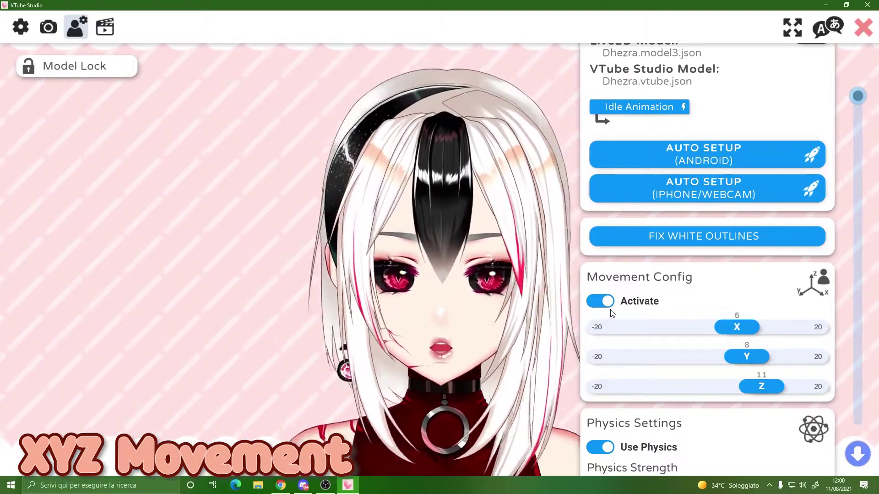
scroll(702, 328, "down", 2)
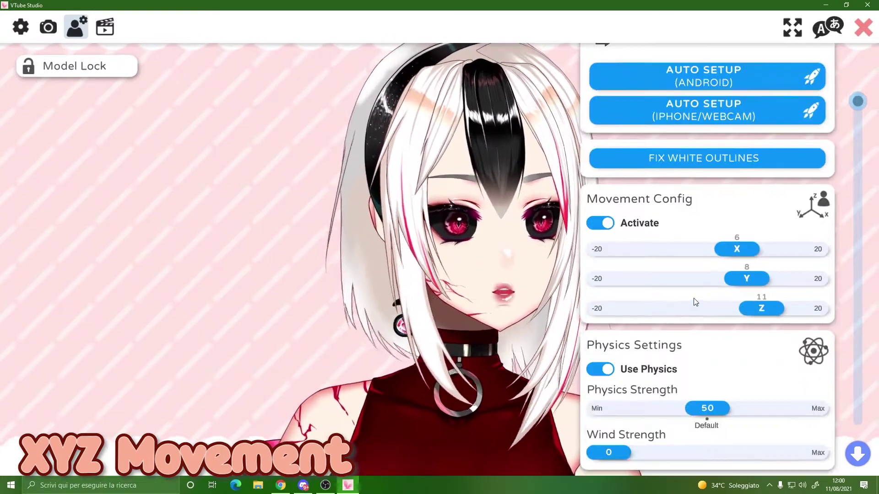
Scroll to Face Lean Rotation and change its input range from ±30 to 20 and -20
scroll(695, 293, "down", 5)
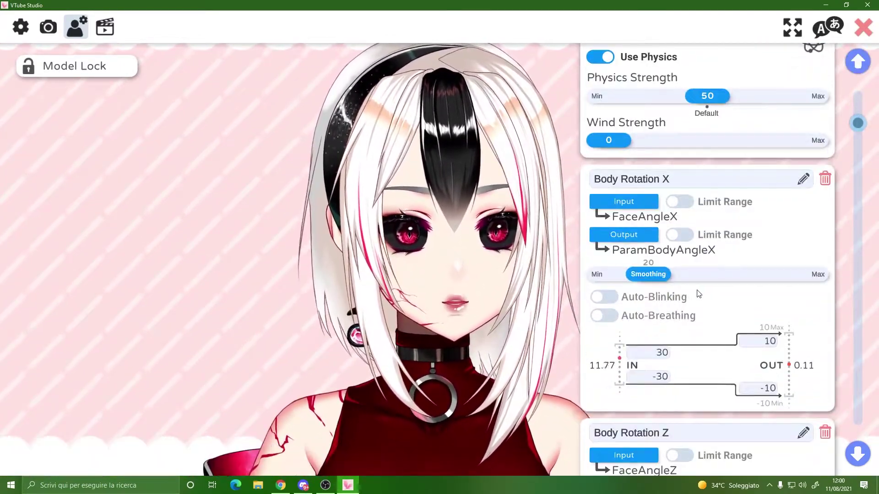
scroll(699, 295, "down", 1)
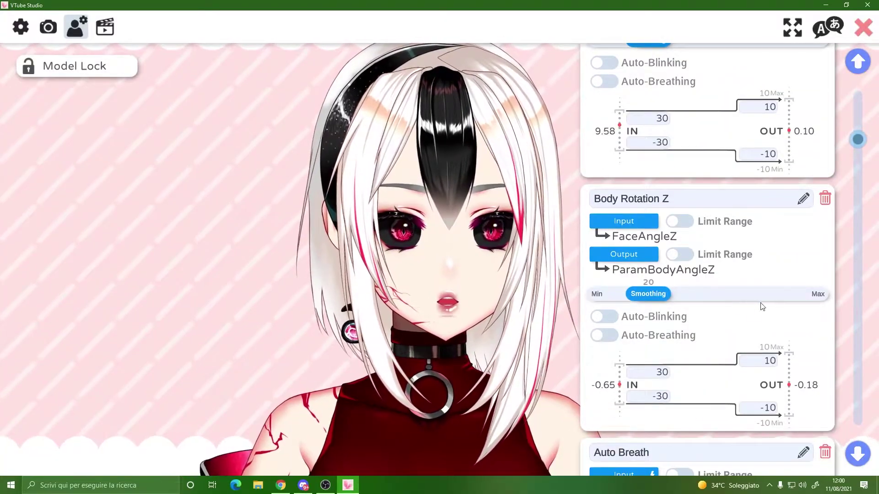
scroll(752, 304, "down", 5)
scroll(759, 301, "down", 2)
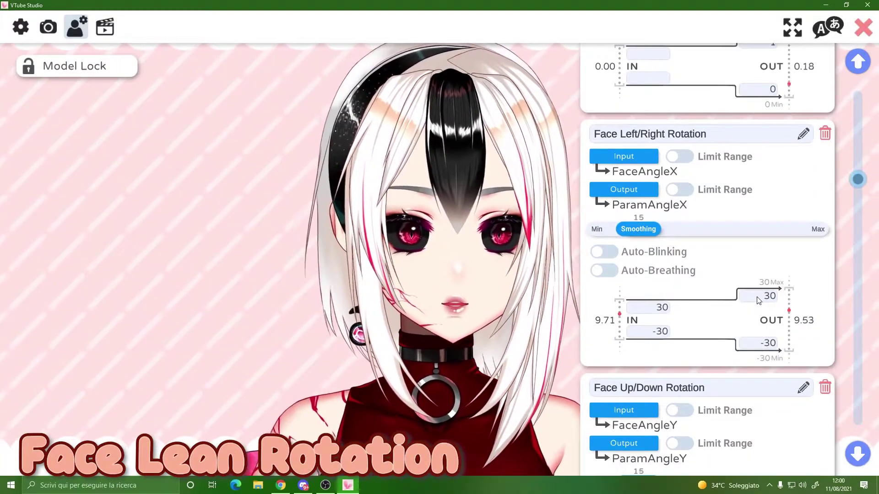
scroll(757, 300, "down", 5)
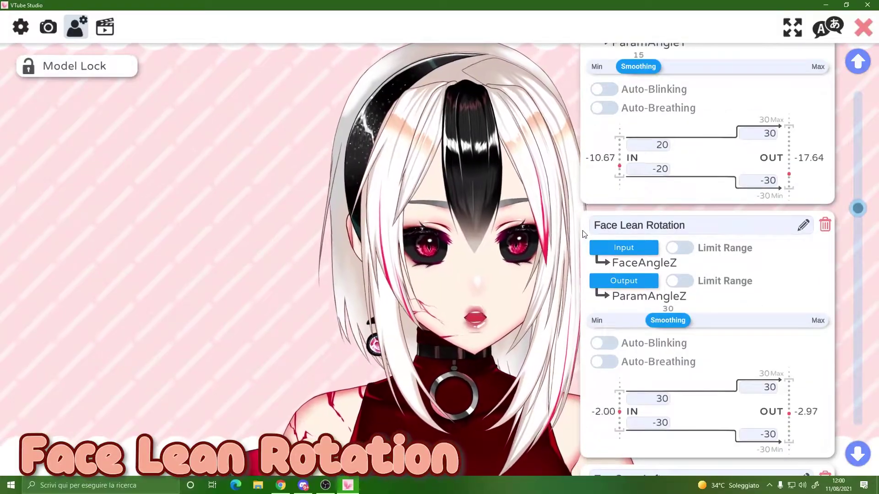
scroll(745, 269, "down", 1)
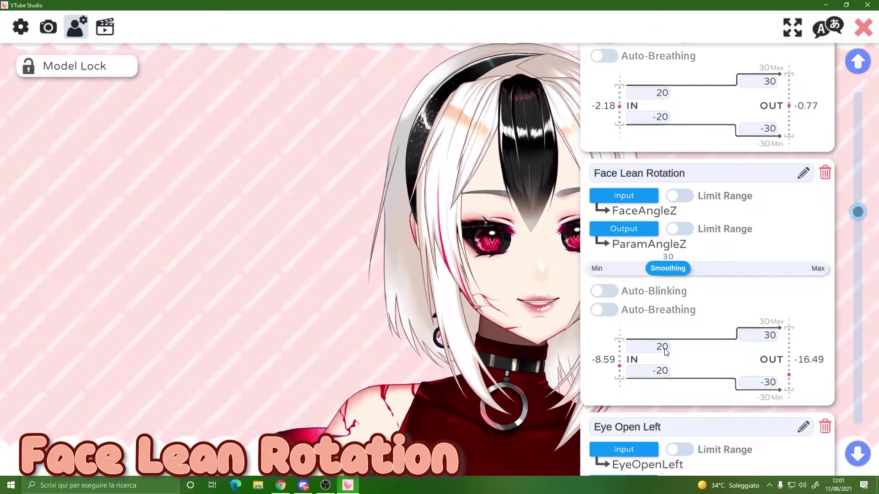
mouse_move(281, 485)
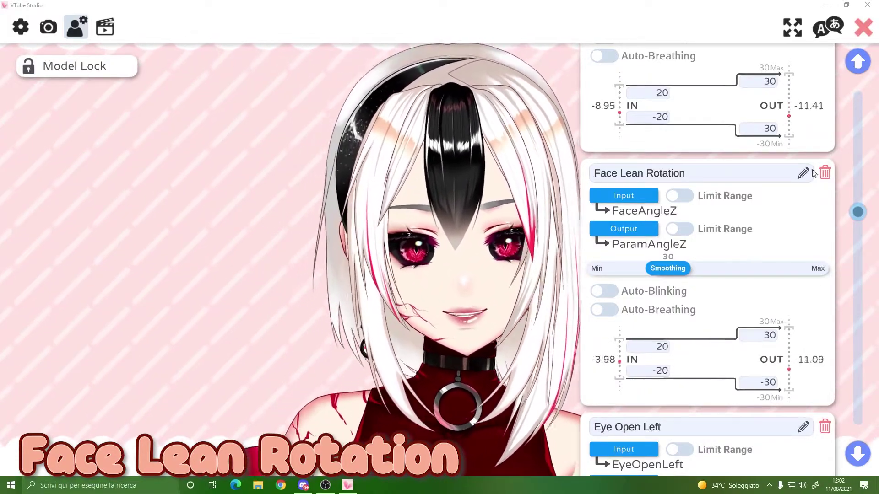
Scroll the model settings down to the Brow Height Right (Brows to ParamBrowRY) entry
left_click_drag(870, 207, 871, 344)
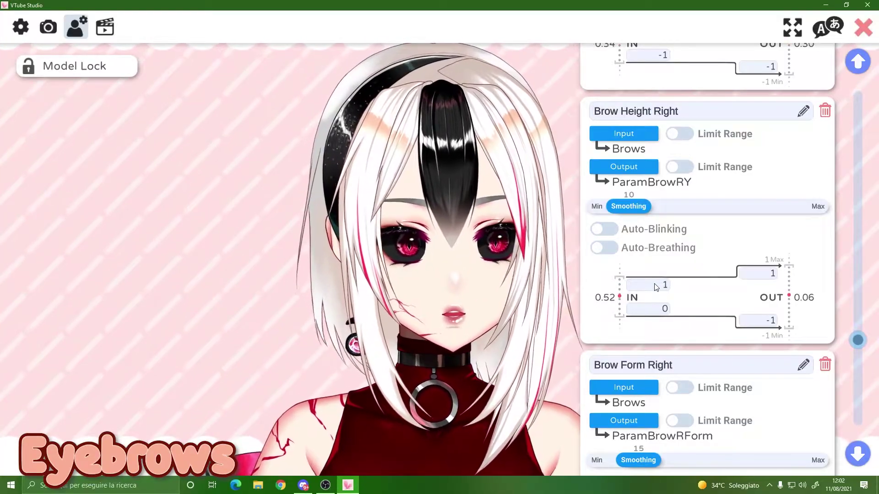
Enter 0.8 as the upper and 0.2 as the lower Brow Height Right input values
left_click(653, 285)
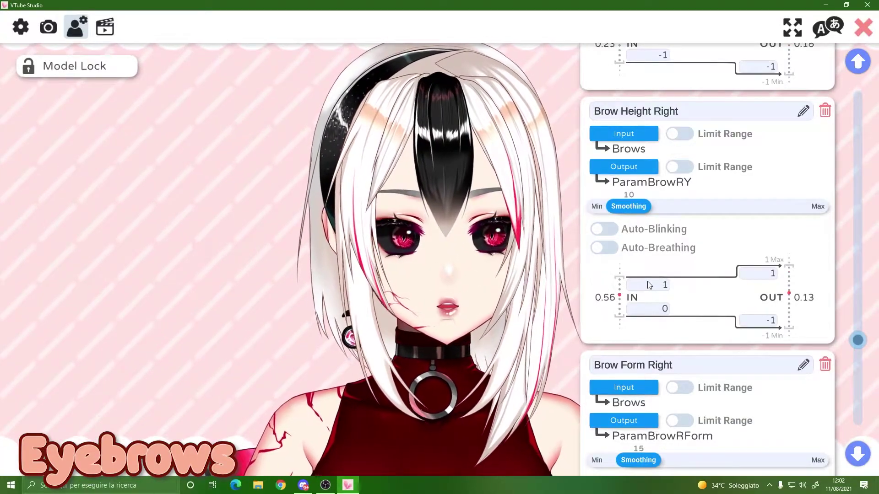
type("0.8")
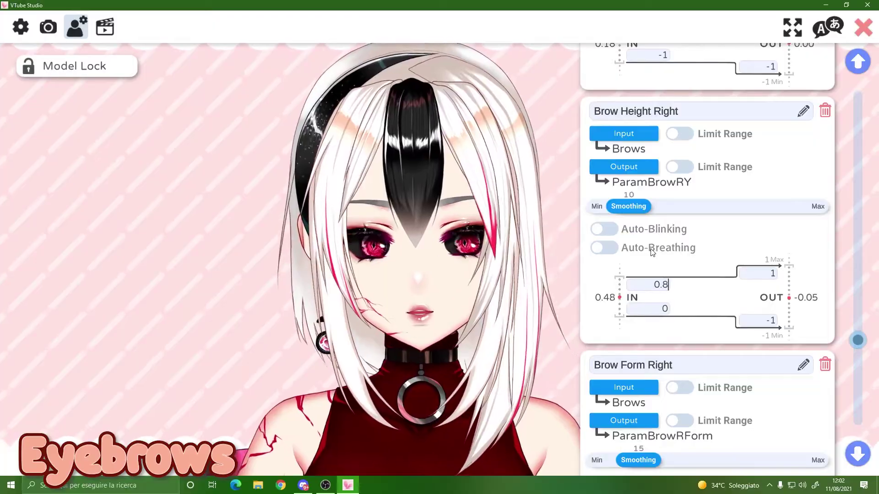
left_click(661, 310)
type("0.2")
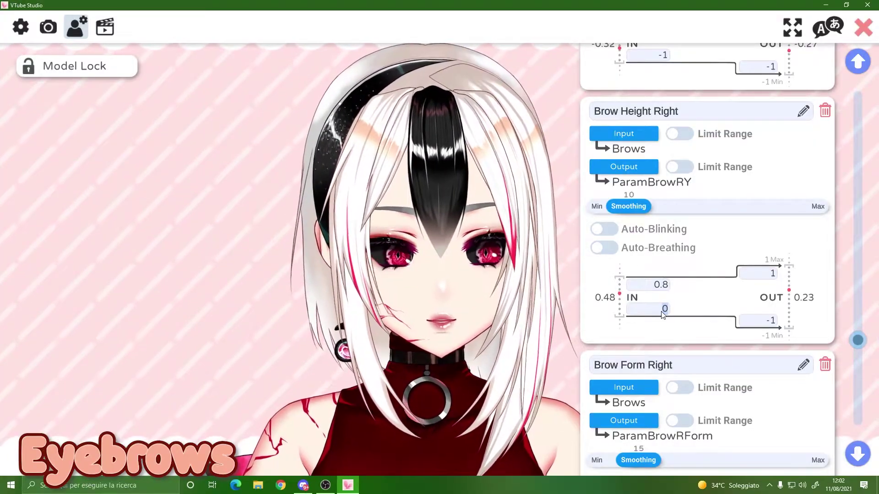